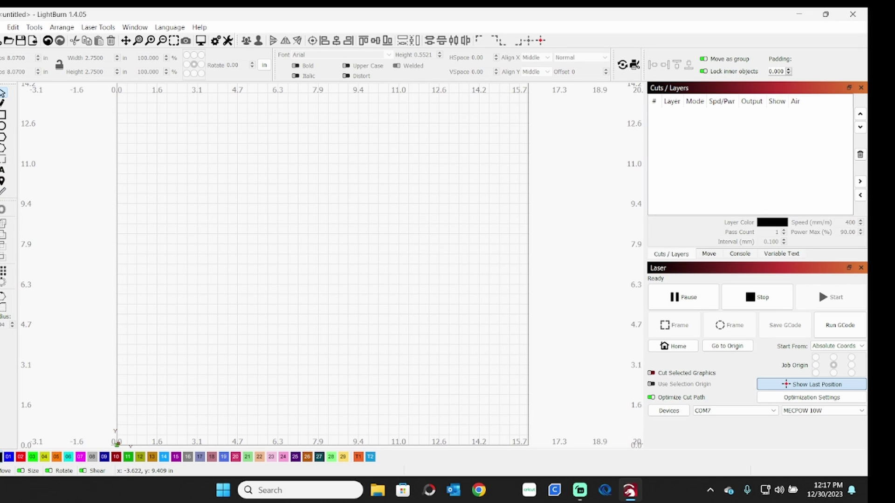
# Draw a rectangle in the middle of the canvas and switch measurements to millimetres
pyautogui.click(3, 114)
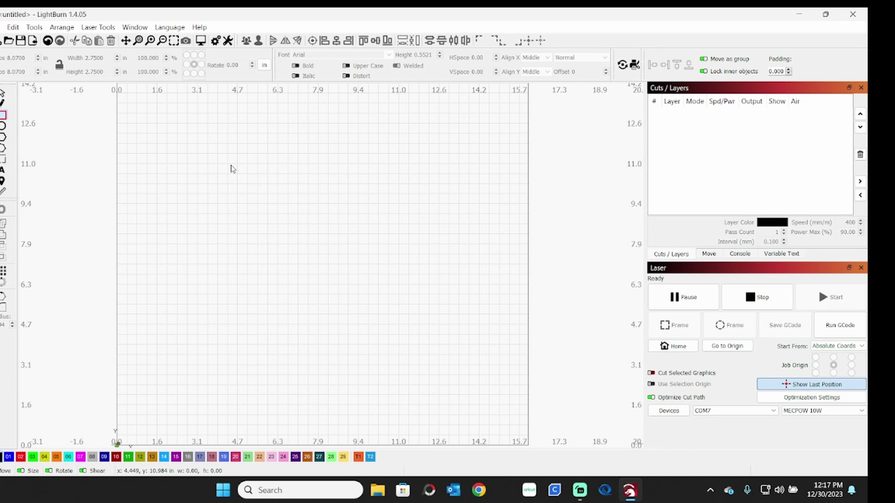
pyautogui.moveTo(230, 166)
pyautogui.mouseDown()
pyautogui.moveTo(331, 323)
pyautogui.moveTo(507, 326)
pyautogui.mouseUp()
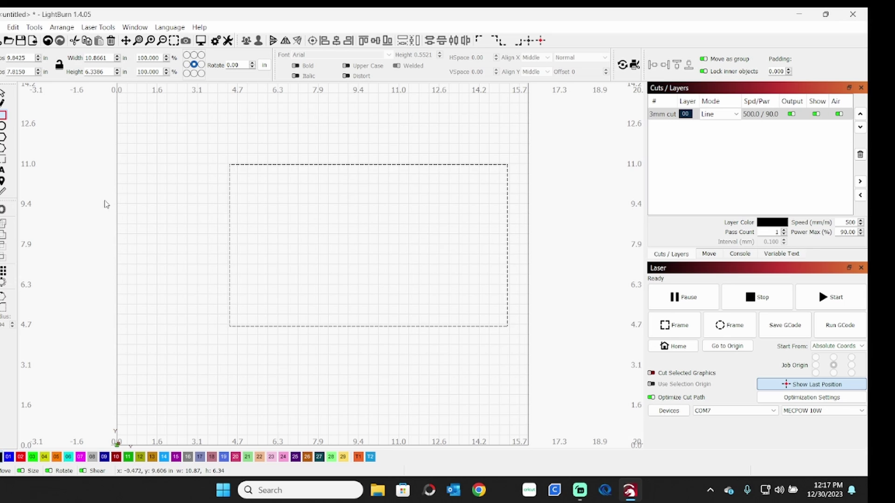
pyautogui.click(262, 65)
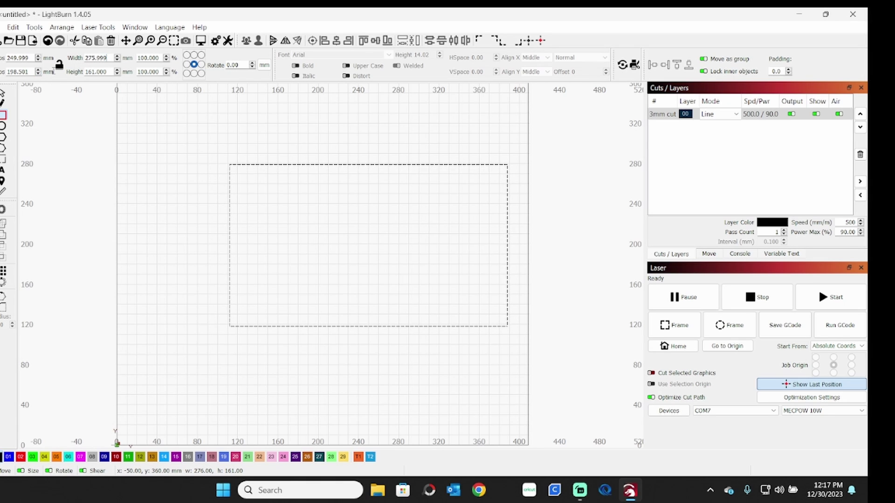
# Lock proportions and set the rectangle's width and height to 410 mm
pyautogui.doubleClick(102, 58)
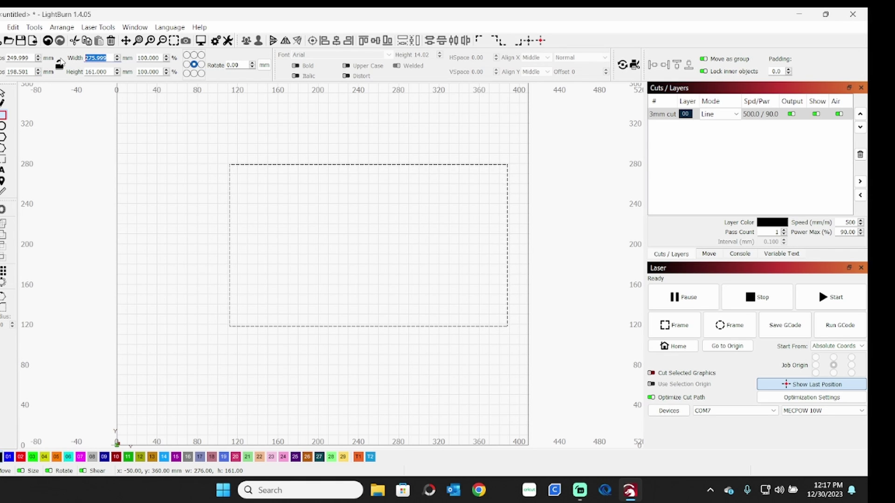
pyautogui.write('410')
pyautogui.click(59, 63)
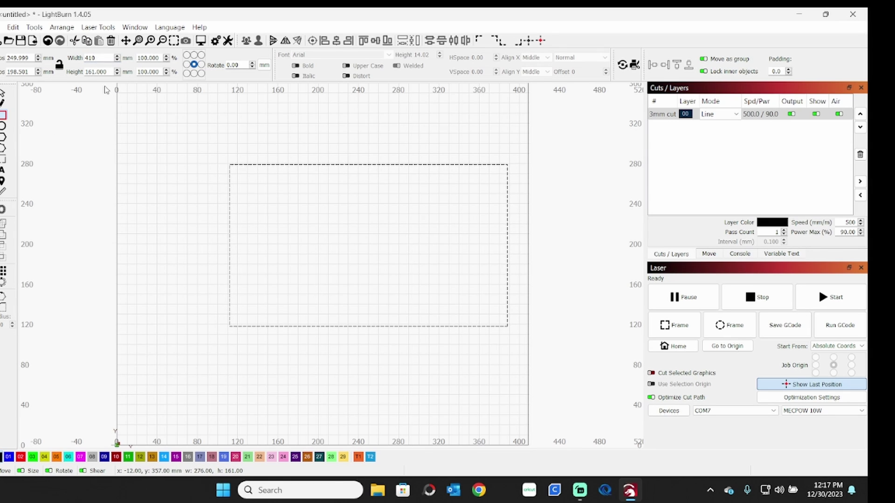
pyautogui.press('Tab')
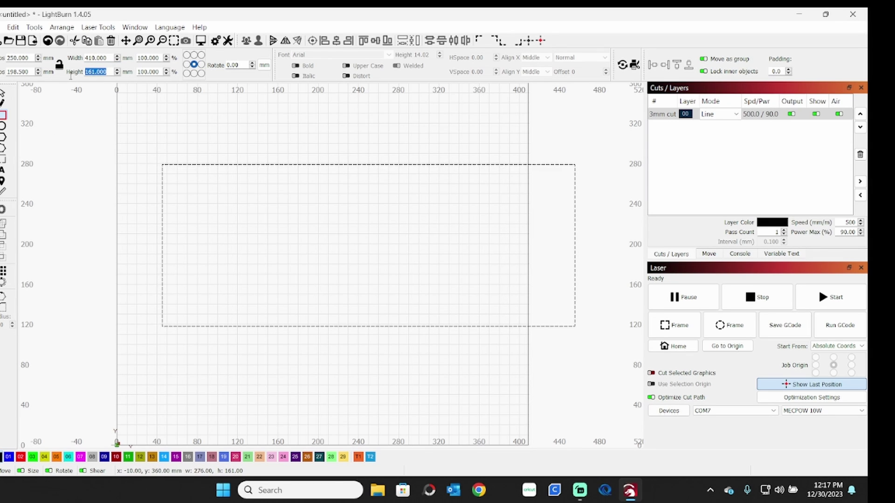
pyautogui.write('41')
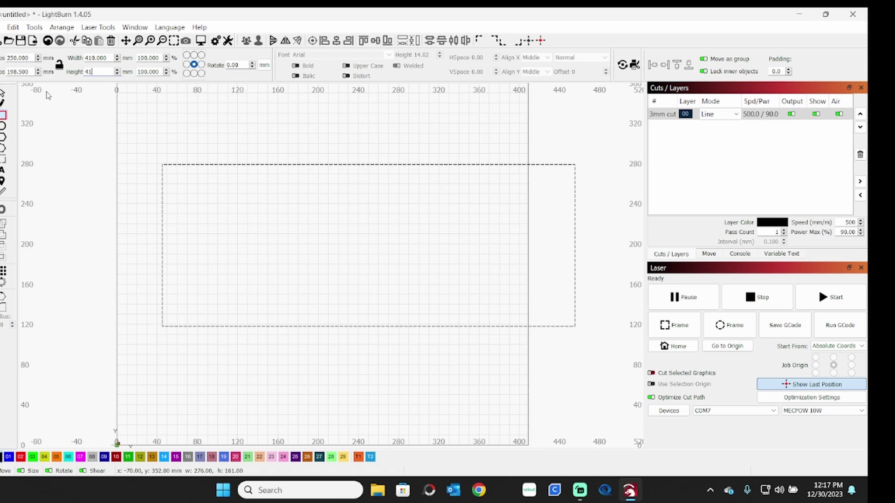
pyautogui.write('0')
pyautogui.press('Return')
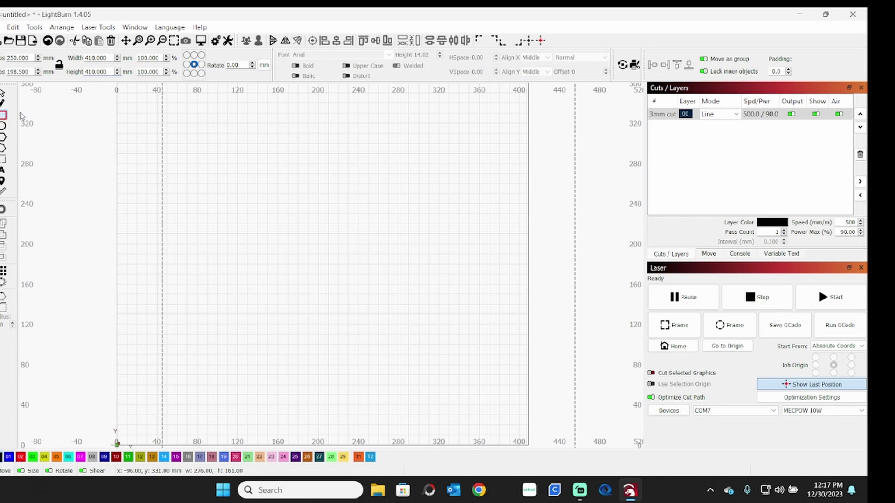
# Select the square and snap its lower-left corner to 0,0 so it spans 0–410 mm
pyautogui.click(3, 93)
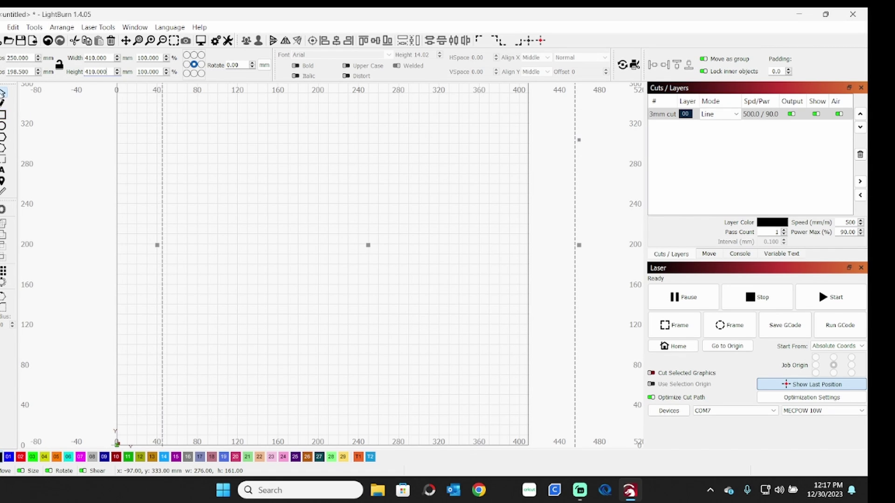
pyautogui.click(530, 41)
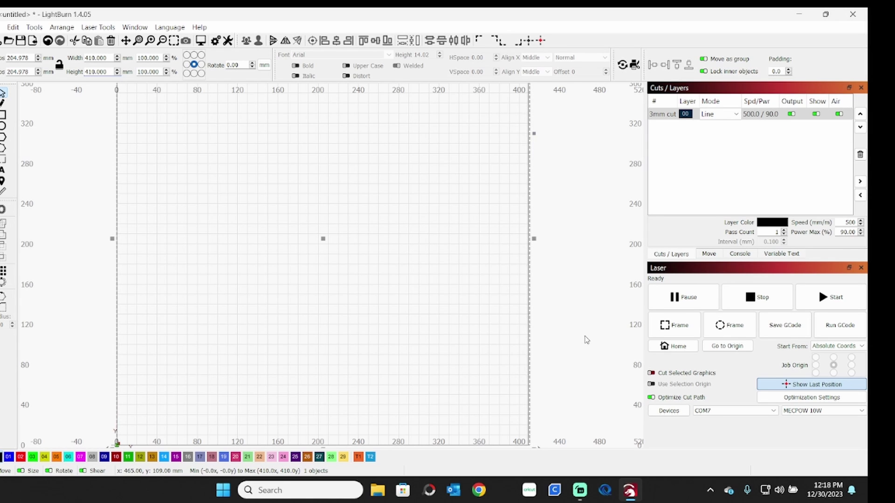
pyautogui.click(677, 330)
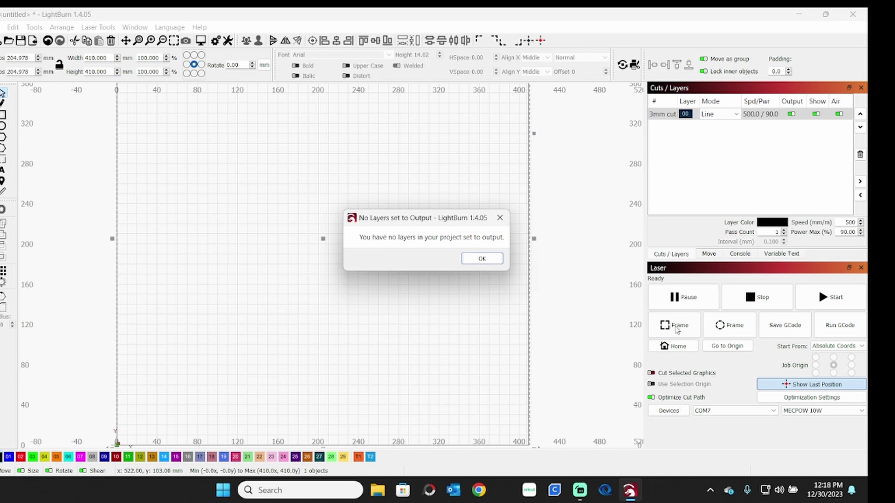
pyautogui.click(482, 258)
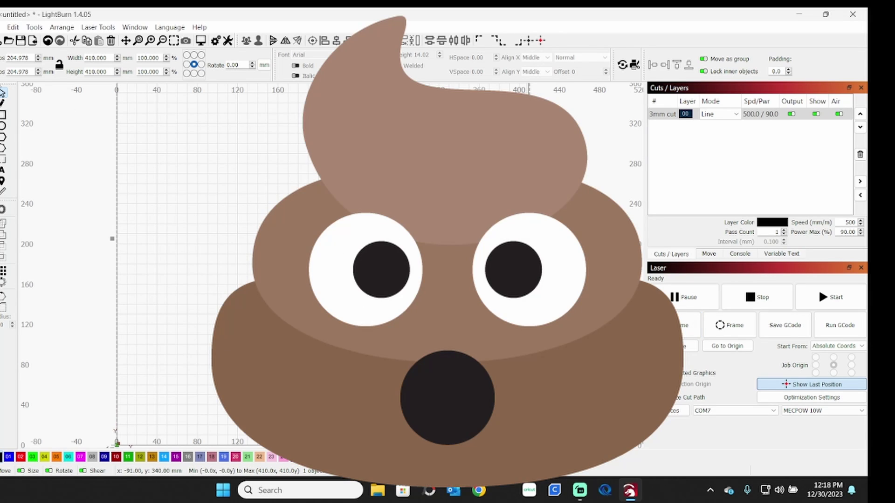
pyautogui.click(220, 132)
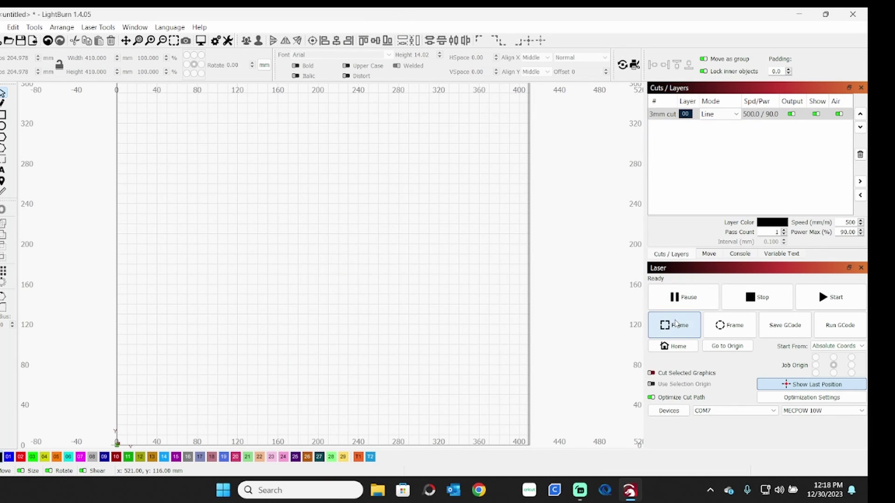
pyautogui.click(676, 322)
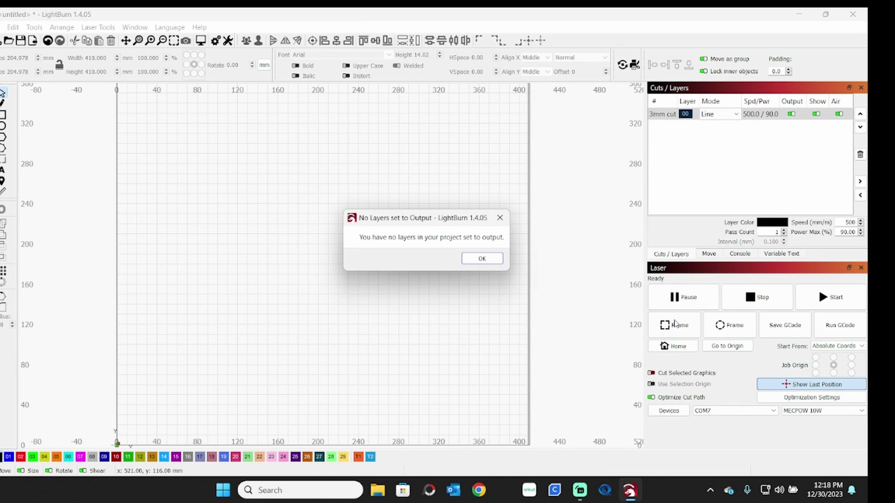
pyautogui.click(480, 259)
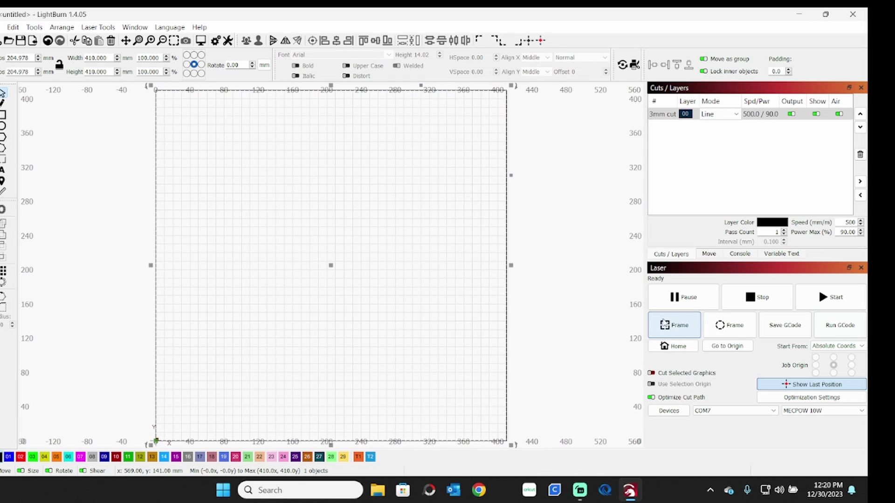
pyautogui.click(672, 322)
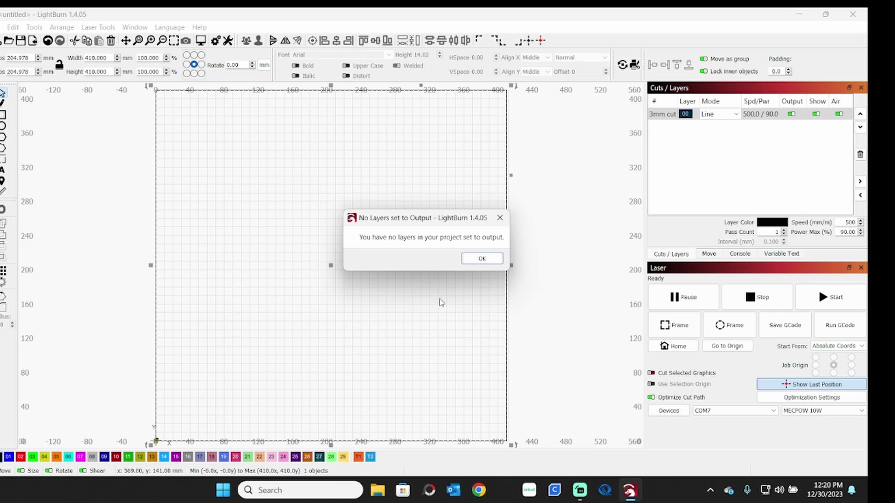
pyautogui.click(480, 260)
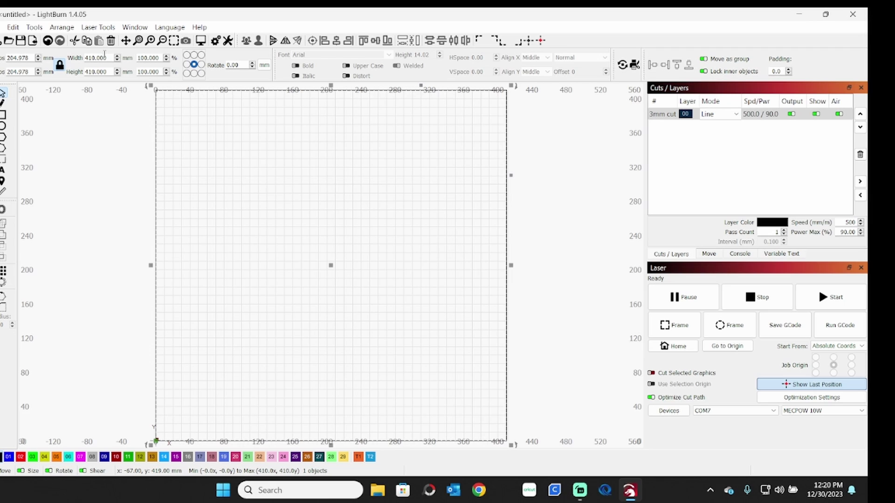
# Change the square's width to 409 mm, then Frame it to trace the outline with the laser
pyautogui.moveTo(110, 58); pyautogui.dragTo(69, 61)
pyautogui.write('409')
pyautogui.press('Return')
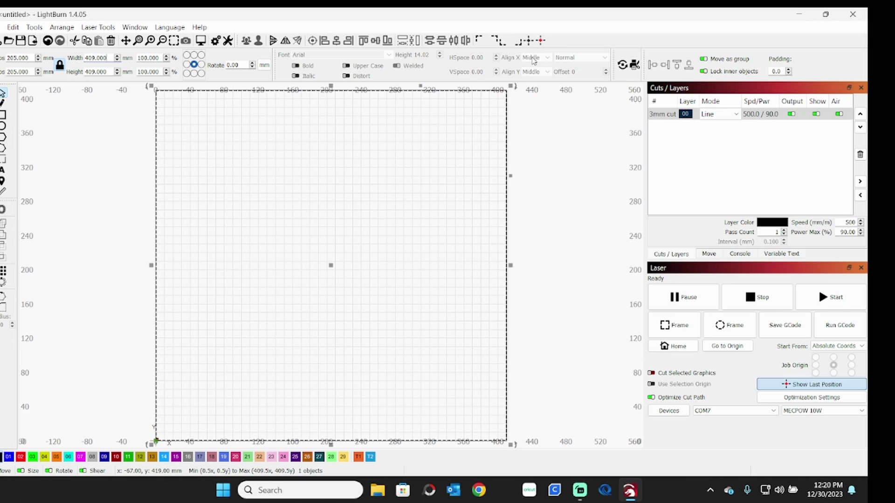
pyautogui.click(664, 324)
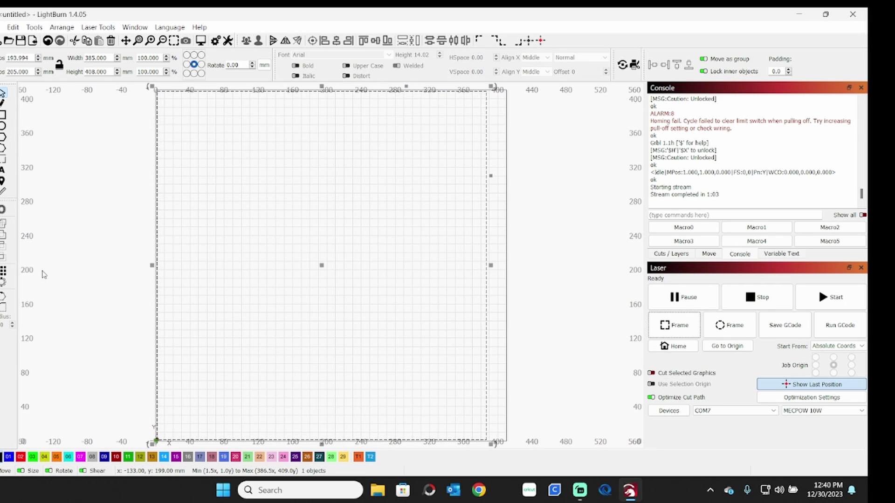
pyautogui.click(63, 263)
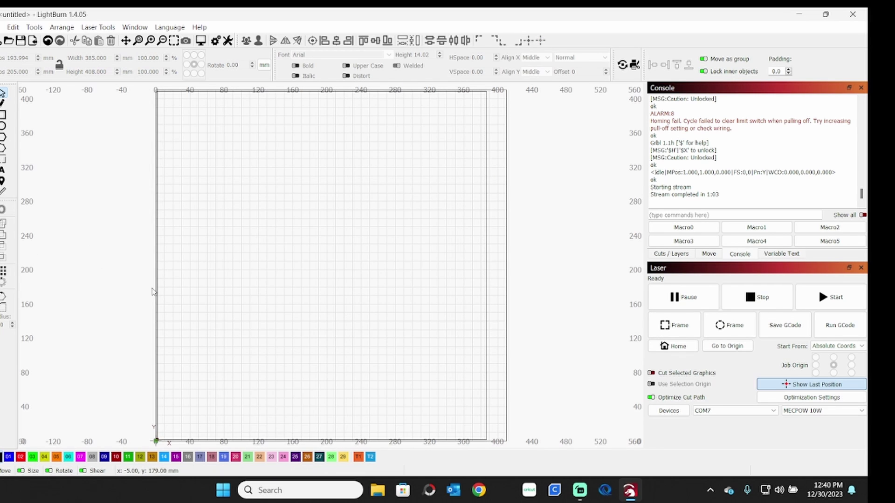
pyautogui.click(157, 219)
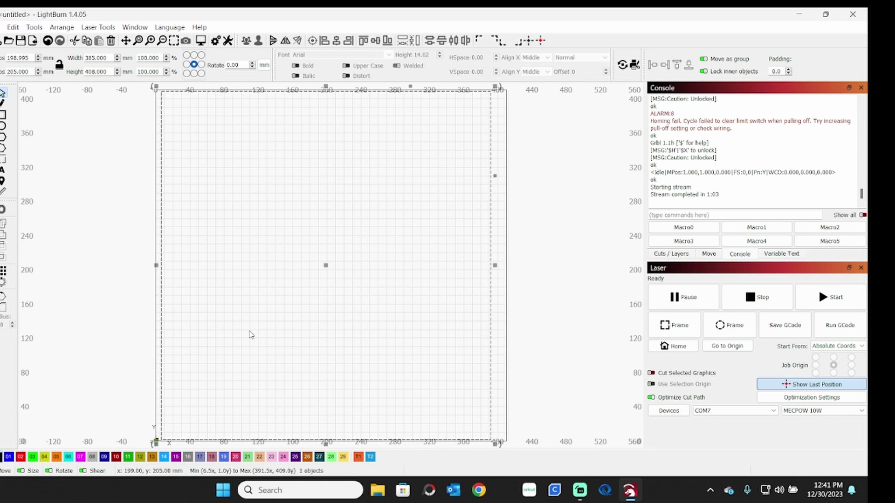
pyautogui.press('Right')
pyautogui.press('Right')
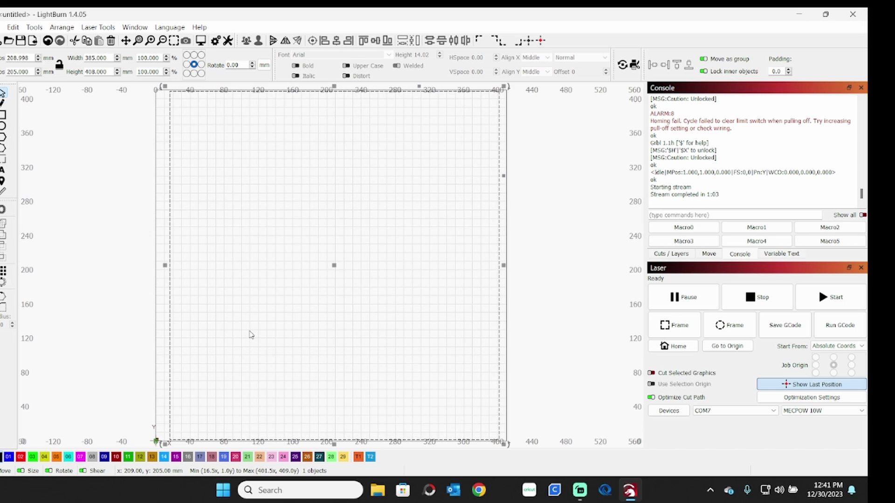
pyautogui.press('Left')
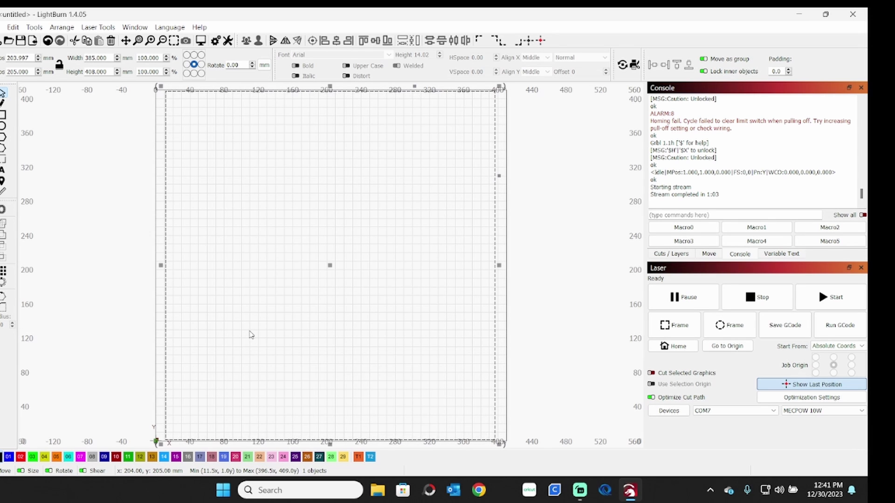
pyautogui.press('Left')
pyautogui.press('Left')
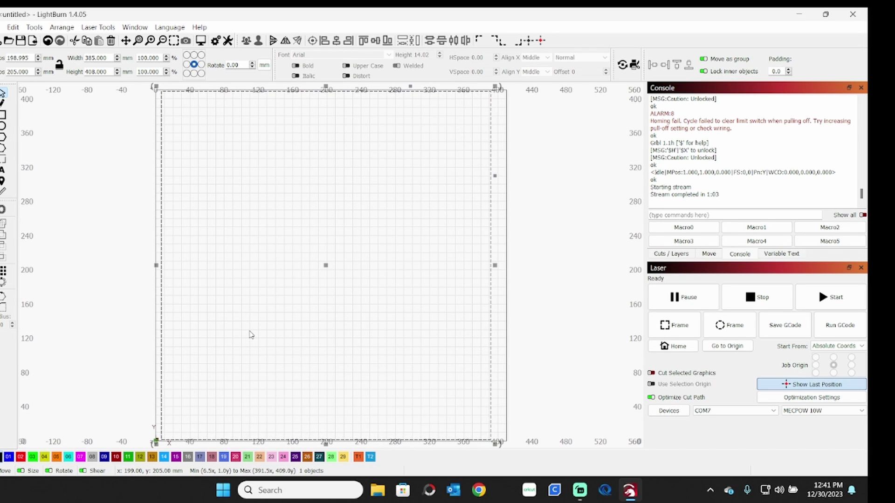